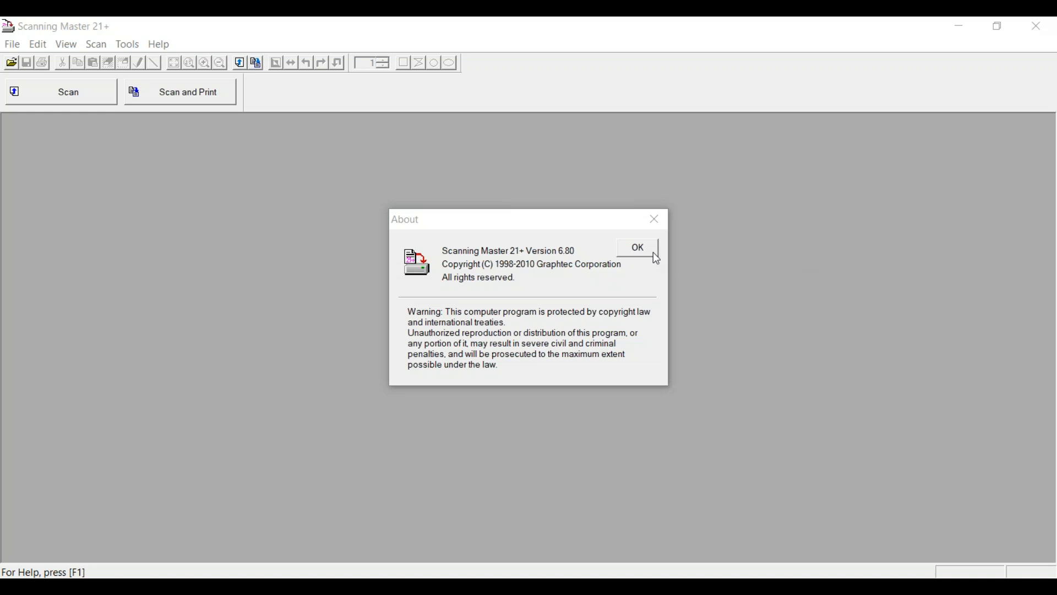
- Dismiss the version 6.80 About box to reach the empty main window
{"action": "left_click", "coordinate": [638, 249]}
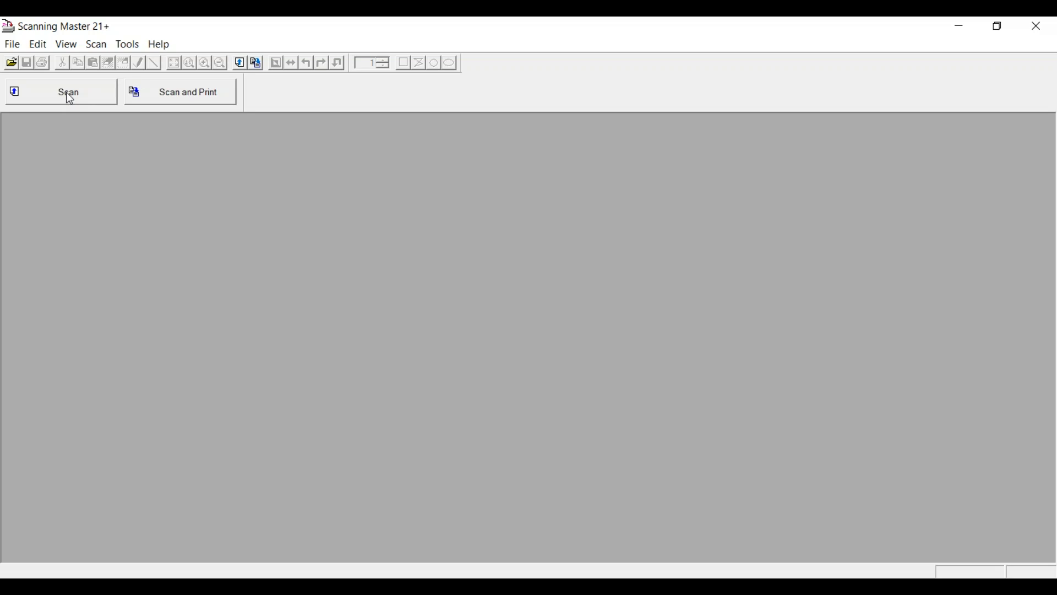
- Open the IS210 scan settings and keep Black and White document type with Grayscale output
{"action": "left_click", "coordinate": [81, 102]}
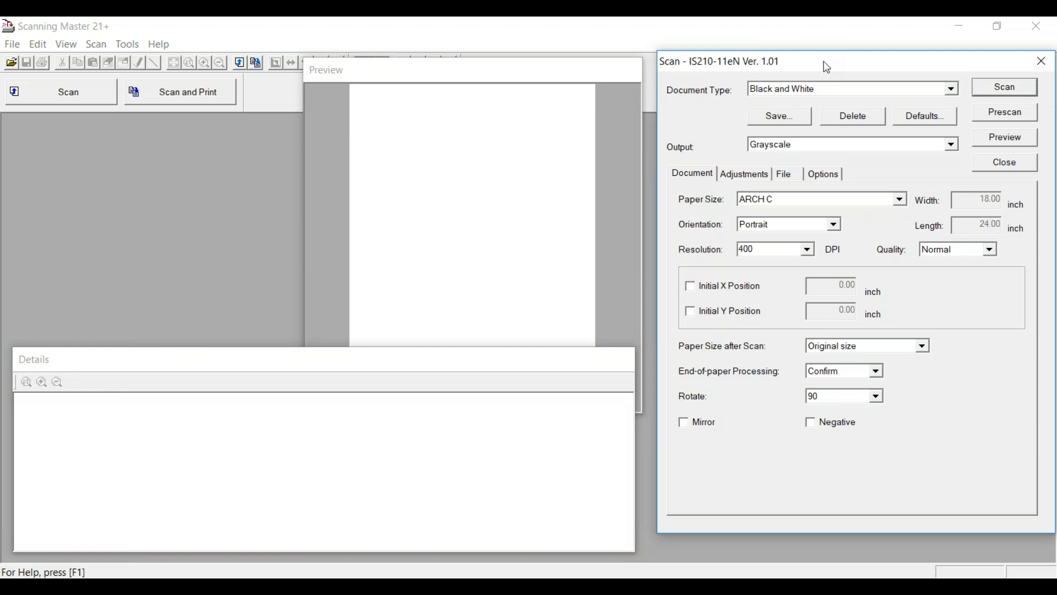
{"action": "left_click_drag", "start_coordinate": [827, 67], "coordinate": [799, 83]}
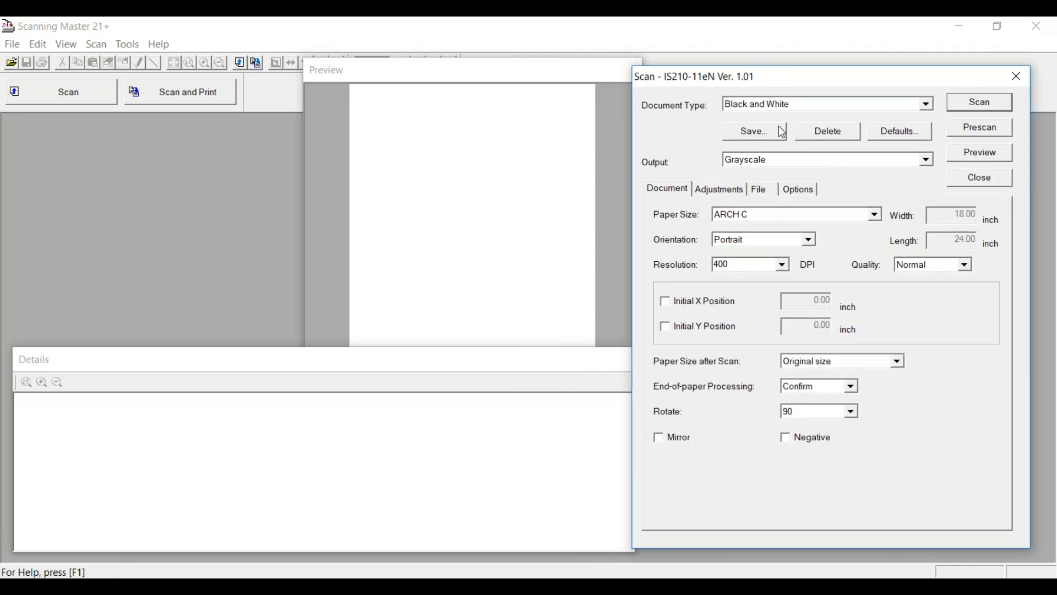
{"action": "left_click", "coordinate": [929, 109]}
{"action": "left_click", "coordinate": [919, 114]}
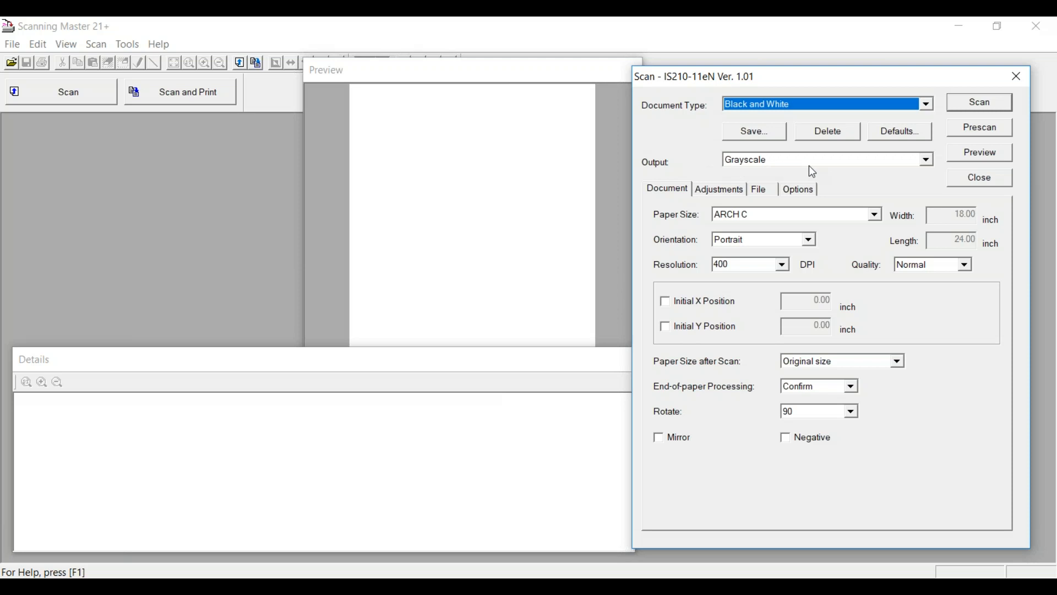
{"action": "left_click", "coordinate": [928, 161]}
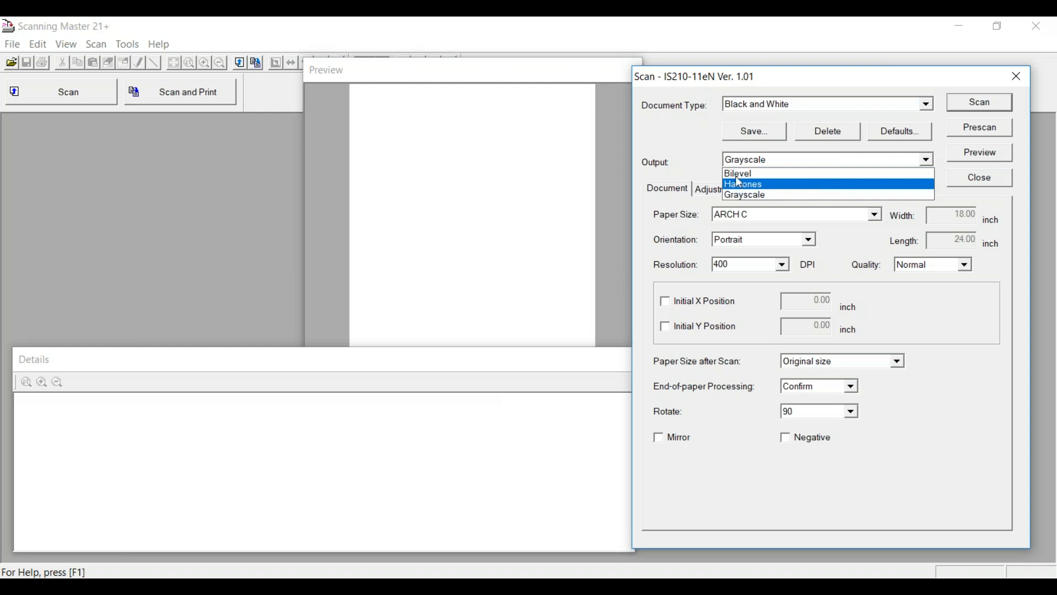
{"action": "left_click", "coordinate": [701, 167]}
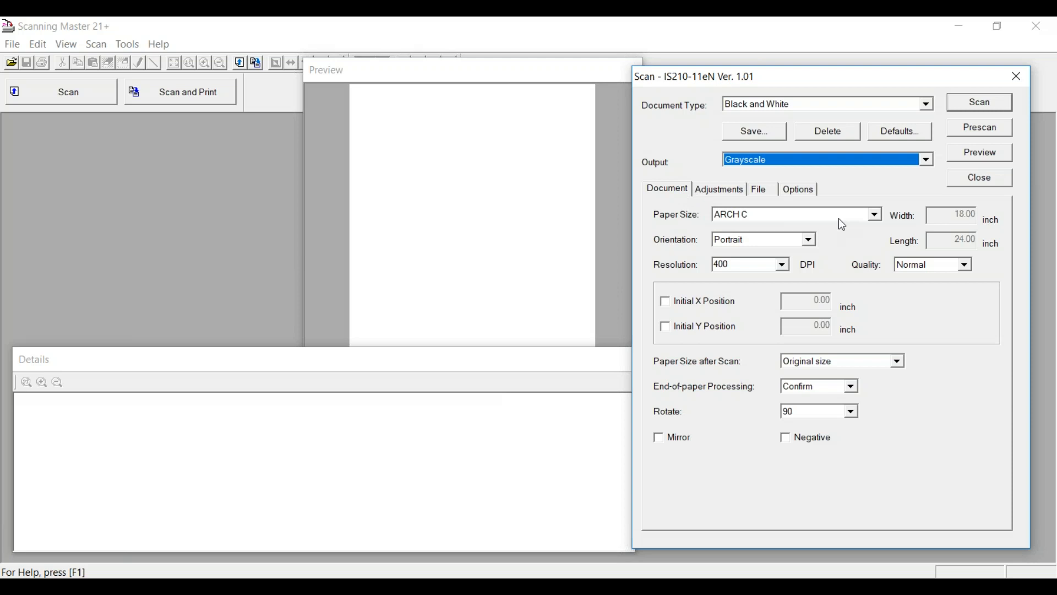
{"action": "left_click", "coordinate": [873, 214]}
{"action": "left_click_drag", "start_coordinate": [875, 294], "coordinate": [870, 236]}
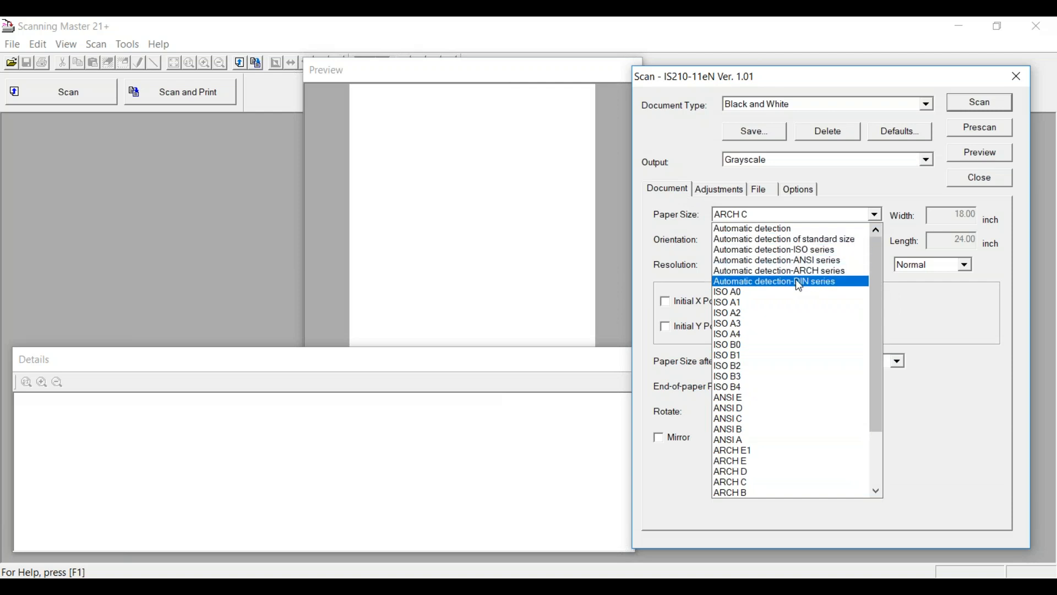
{"action": "scroll", "coordinate": [785, 318], "scroll_direction": "down", "scroll_amount": 2}
{"action": "scroll", "coordinate": [785, 318], "scroll_direction": "down", "scroll_amount": 1}
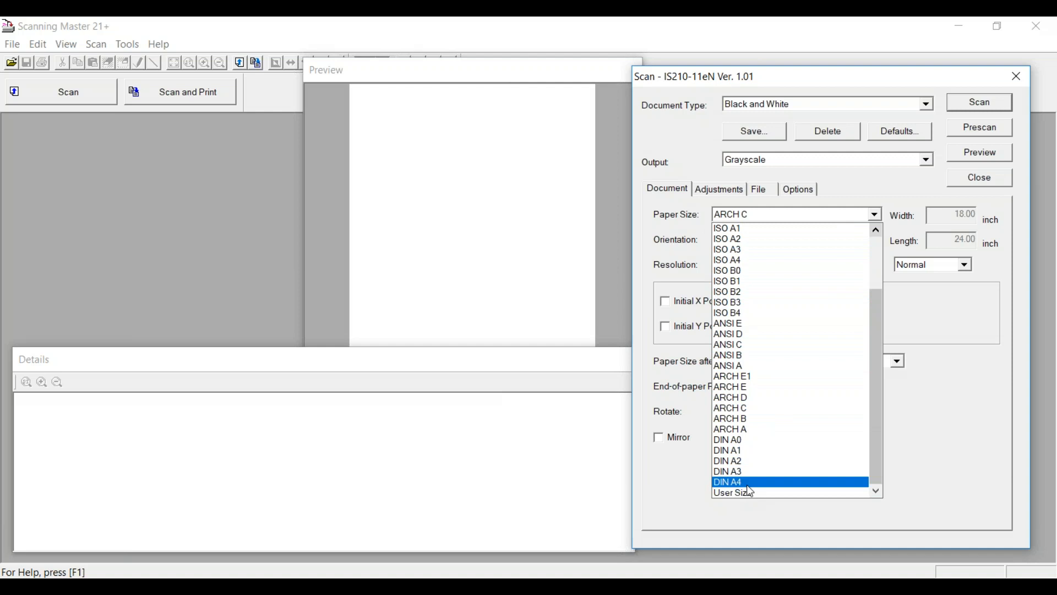
{"action": "left_click_drag", "start_coordinate": [875, 346], "coordinate": [884, 260]}
{"action": "left_click", "coordinate": [920, 301]}
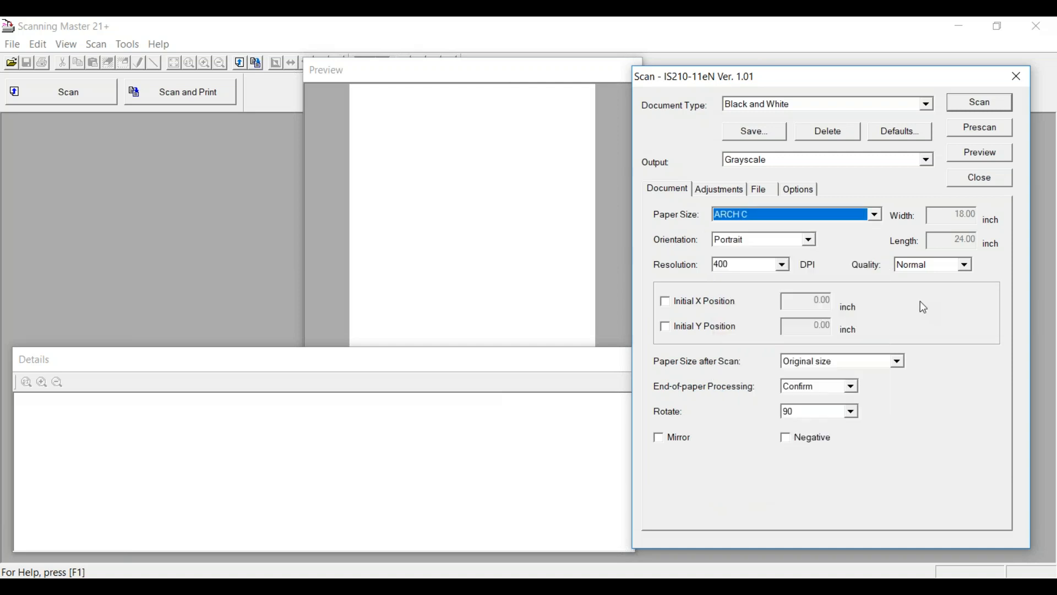
{"action": "left_click", "coordinate": [811, 240]}
{"action": "left_click", "coordinate": [792, 250]}
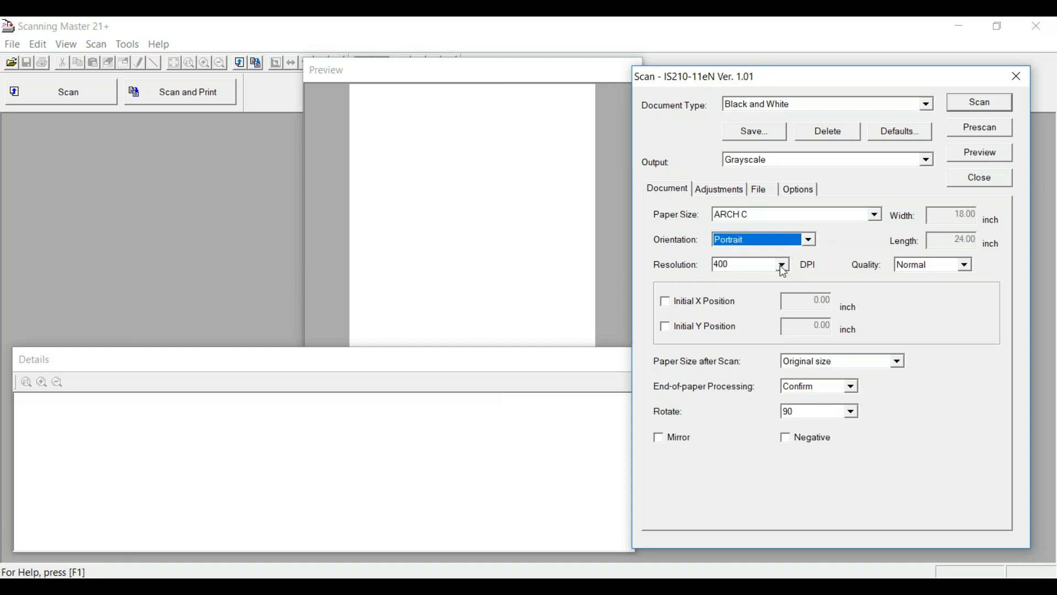
{"action": "left_click", "coordinate": [783, 264]}
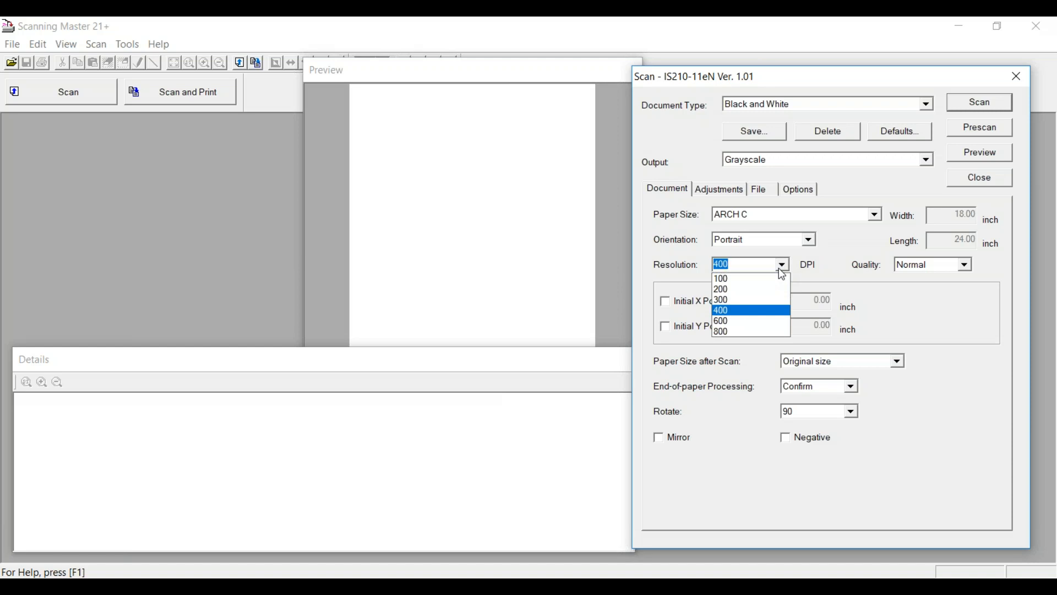
{"action": "left_click", "coordinate": [779, 268]}
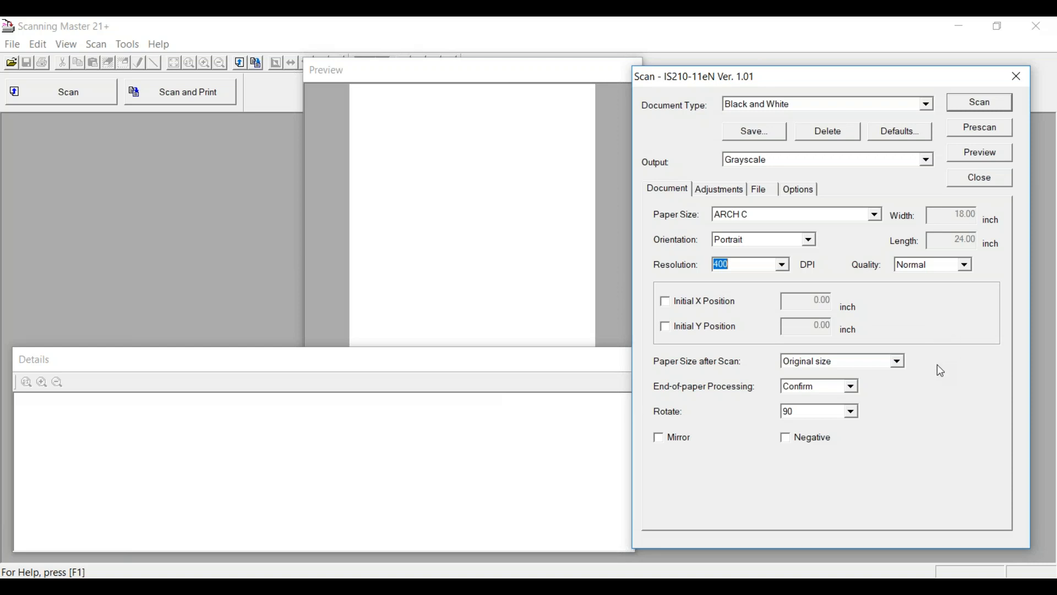
{"action": "left_click", "coordinate": [902, 363]}
{"action": "mouse_move", "coordinate": [902, 393]}
{"action": "left_mouse_down"}
{"action": "mouse_move", "coordinate": [897, 419]}
{"action": "mouse_move", "coordinate": [908, 379]}
{"action": "left_mouse_up"}
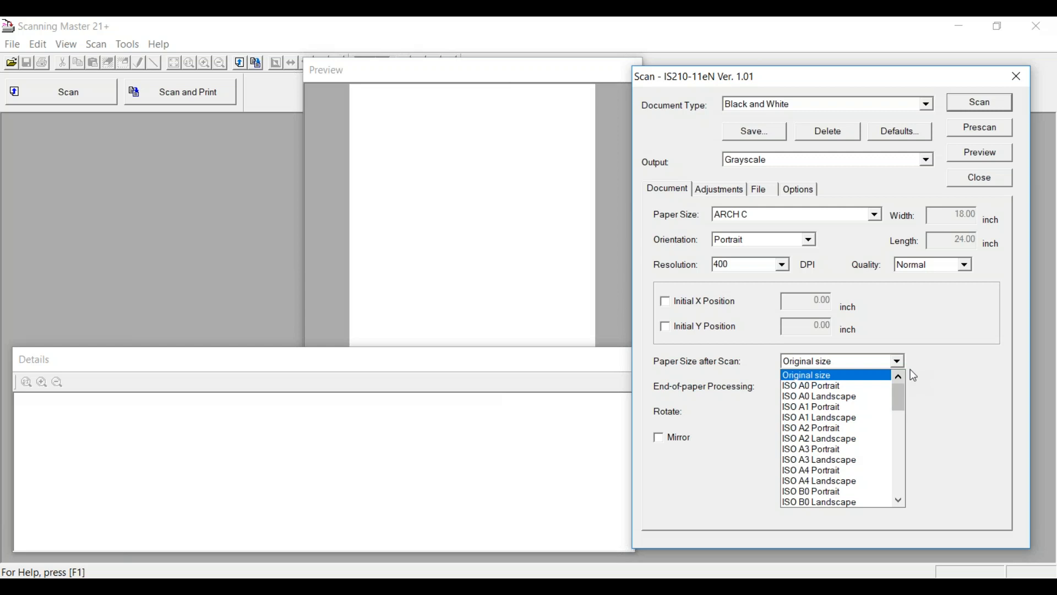
{"action": "left_click", "coordinate": [809, 364]}
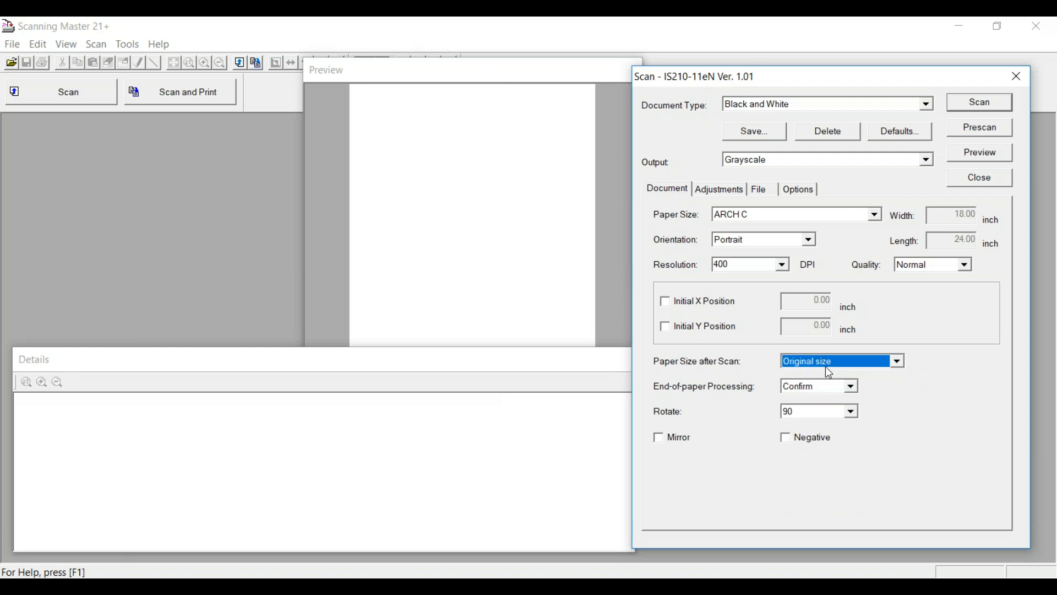
{"action": "left_click", "coordinate": [848, 387]}
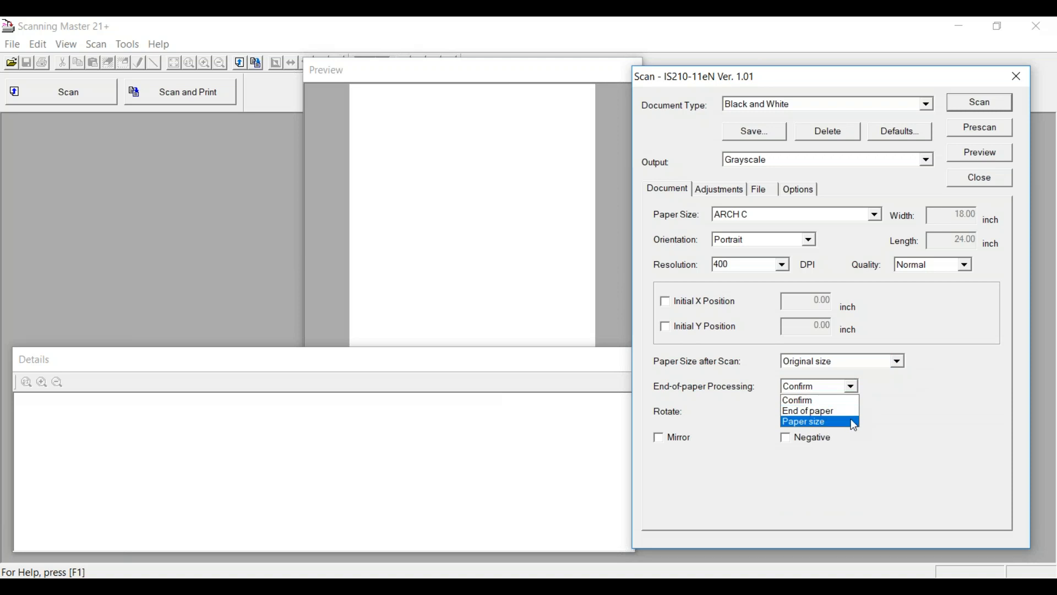
{"action": "left_click", "coordinate": [903, 395]}
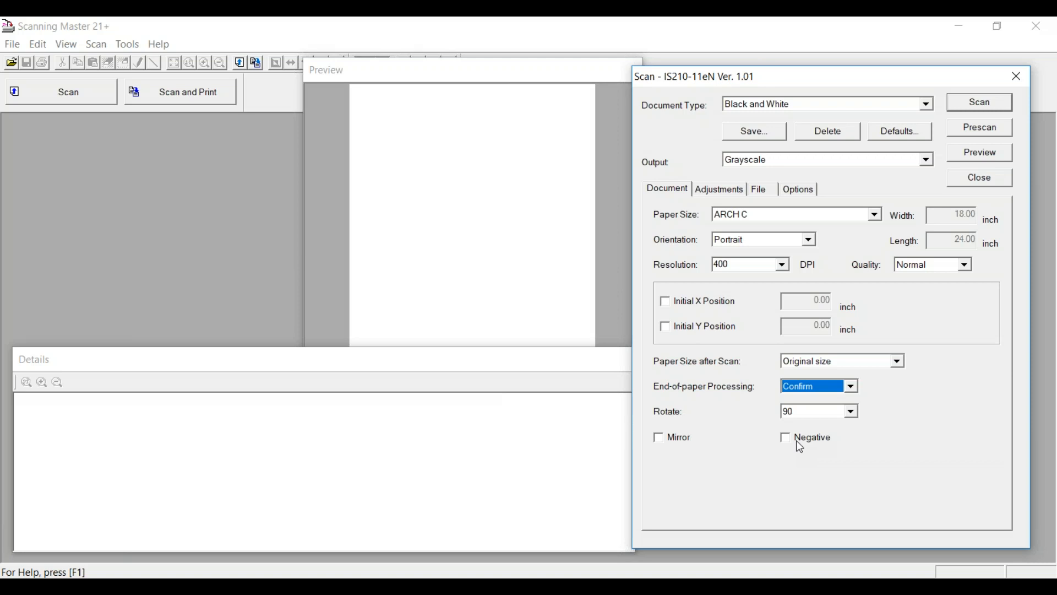
- Raise the White Level on the Adjustments tab from 223 to 255
{"action": "left_click", "coordinate": [723, 194]}
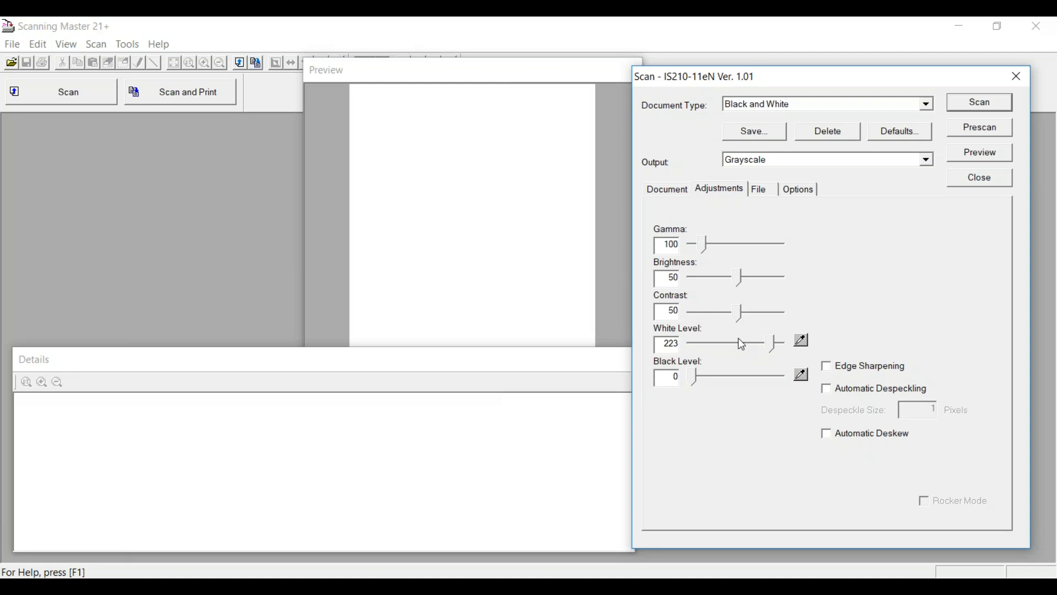
{"action": "left_click_drag", "start_coordinate": [769, 340], "coordinate": [779, 342]}
- Check the SCAN0014.PDF file name and PDF type, then view the scan speed and delay options
{"action": "left_click", "coordinate": [766, 192]}
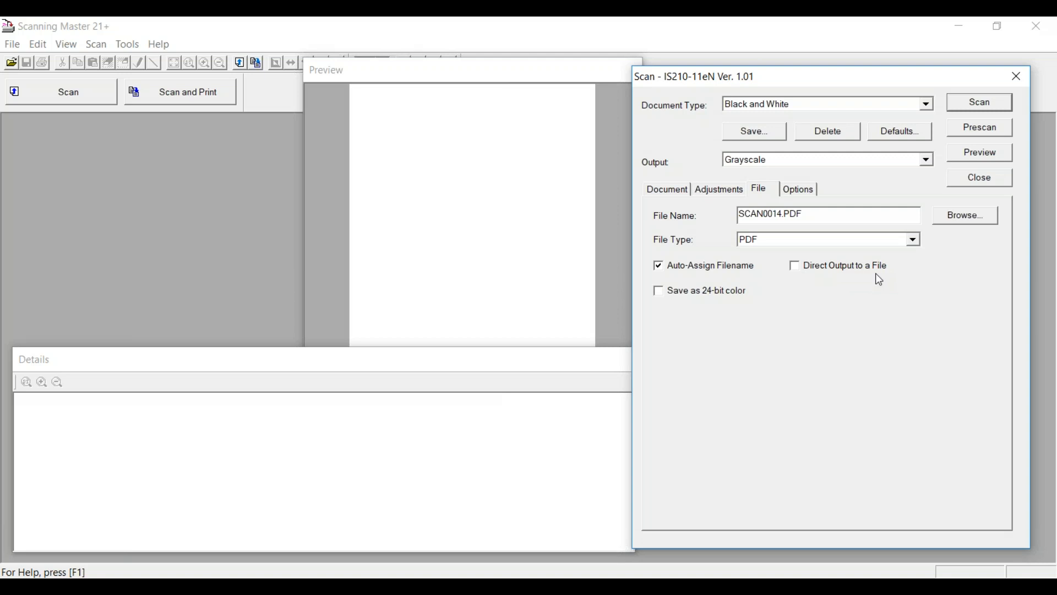
{"action": "left_click", "coordinate": [806, 191]}
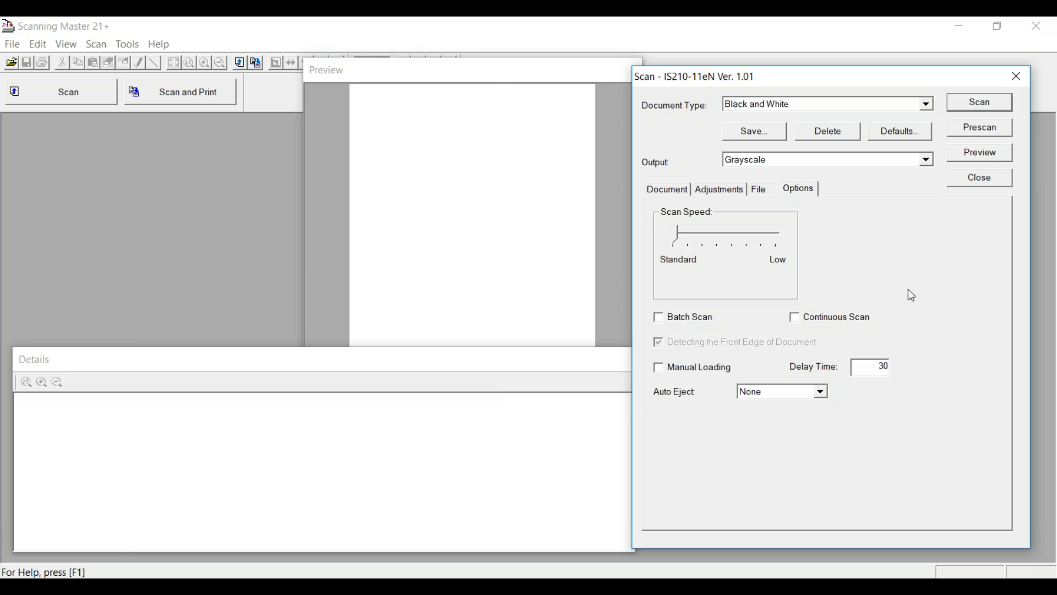
- Leave Auto Eject at None and scan the drawing into SCAN0014.PDF
{"action": "left_click", "coordinate": [756, 192]}
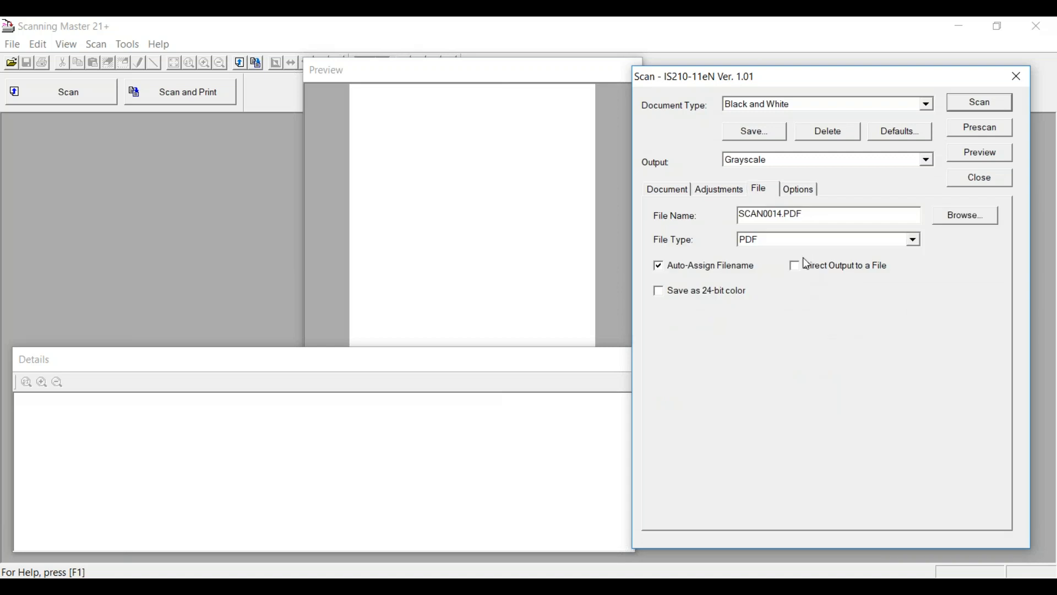
{"action": "left_click", "coordinate": [801, 189]}
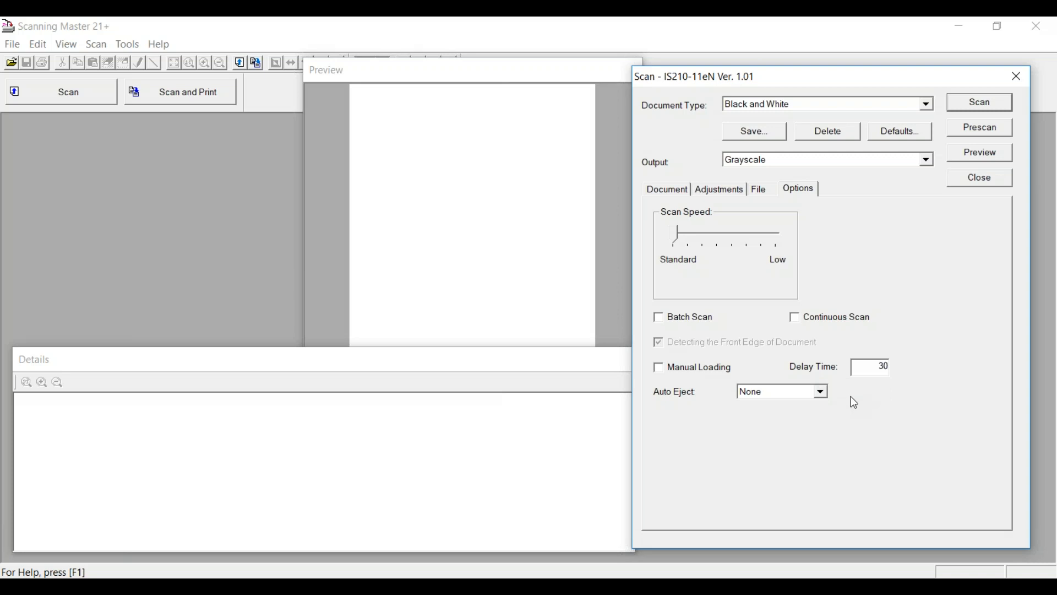
{"action": "left_click", "coordinate": [822, 392]}
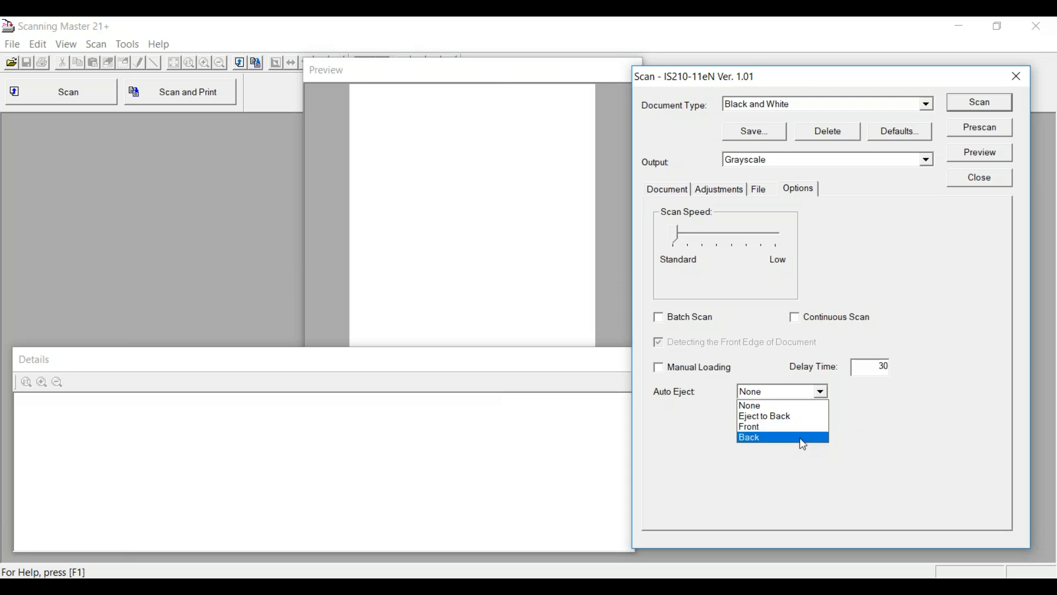
{"action": "left_click", "coordinate": [904, 439]}
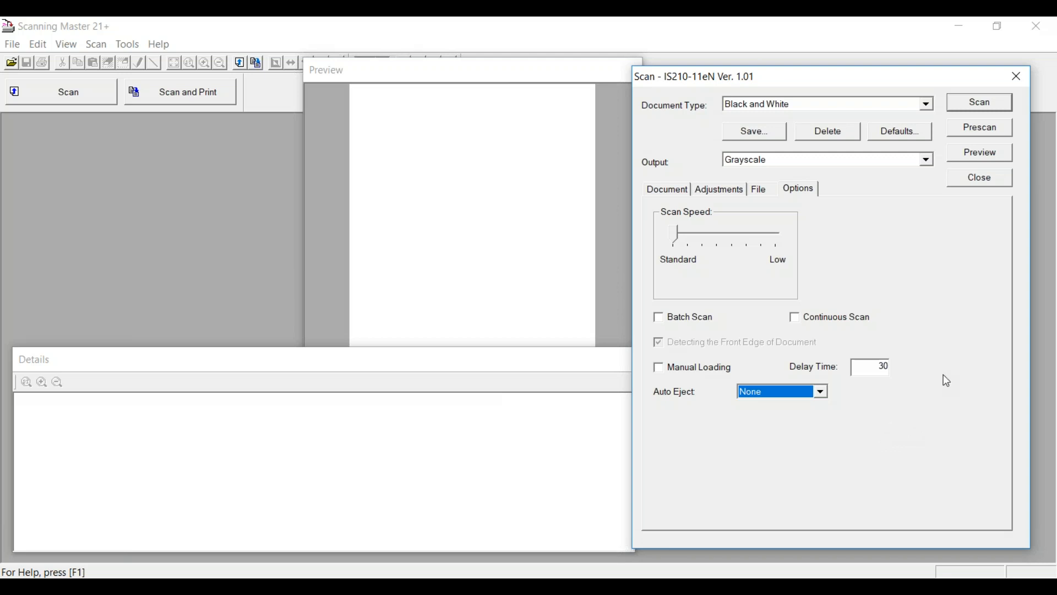
{"action": "left_click", "coordinate": [967, 104]}
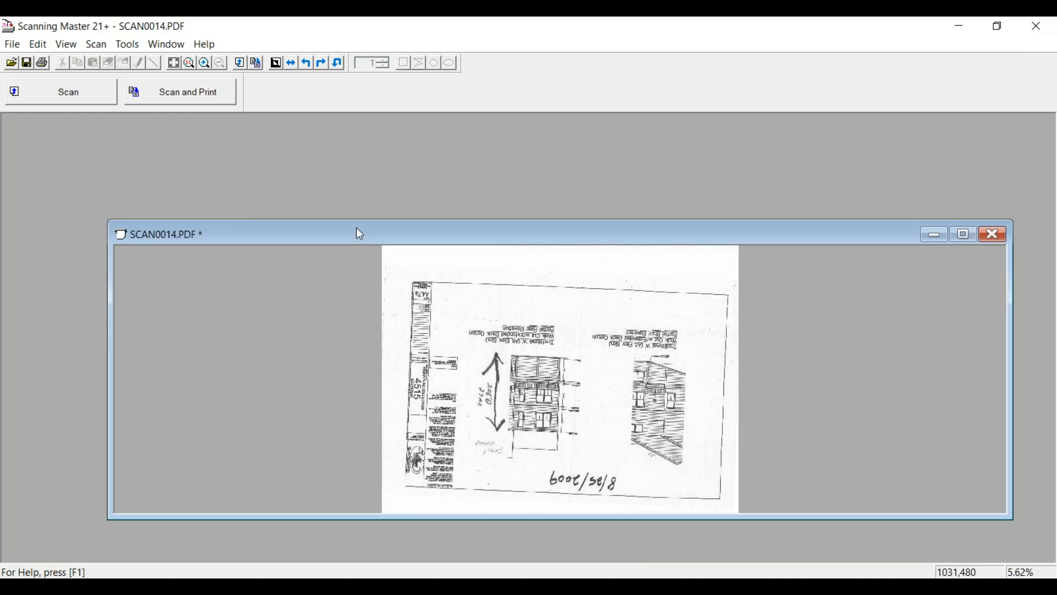
- Rotate SCAN0014.PDF 180° clockwise so the date reads upright along the top
{"action": "left_click", "coordinate": [321, 64]}
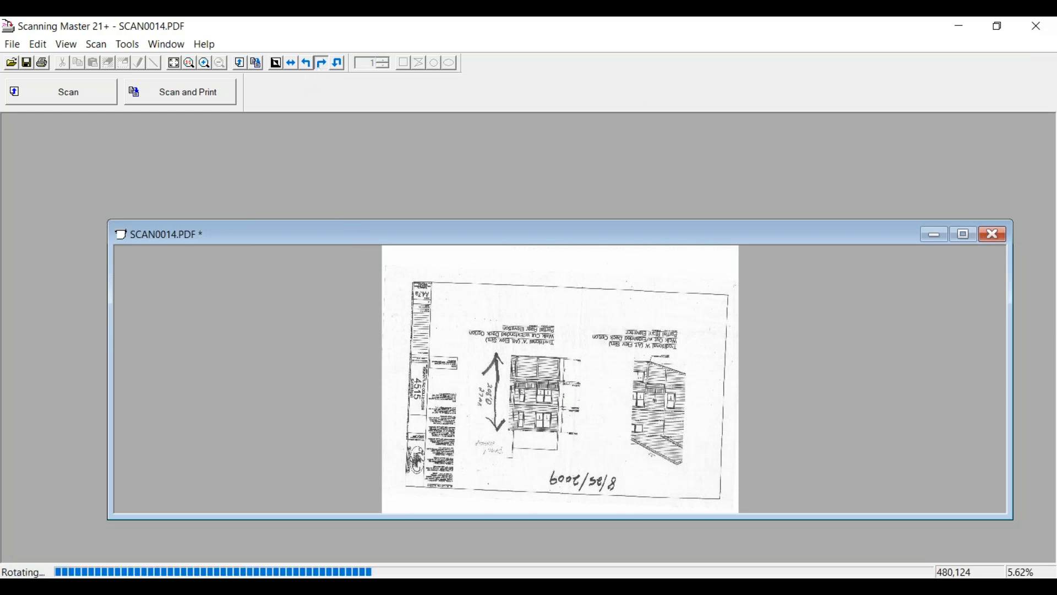
{"action": "left_click", "coordinate": [322, 64]}
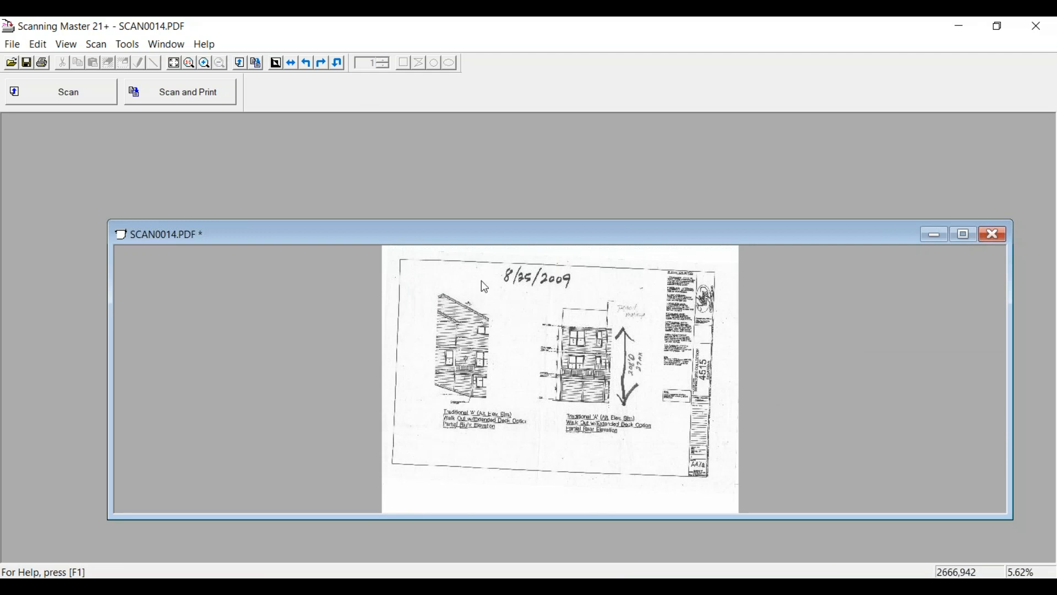
- Rescan the drawing with White Level lowered from 255 to 225
{"action": "left_click", "coordinate": [51, 101]}
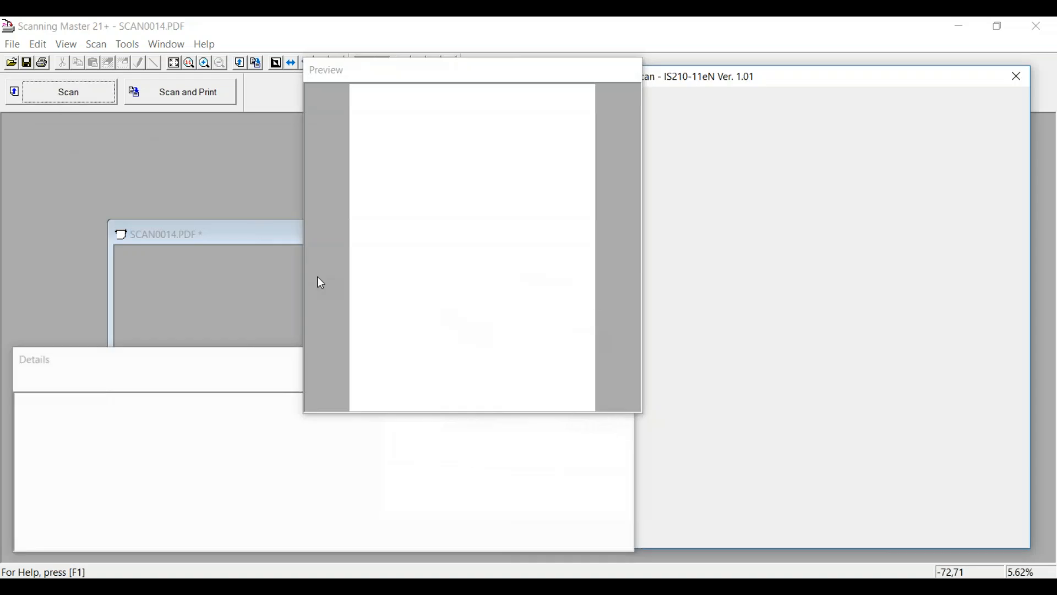
{"action": "left_click", "coordinate": [721, 190]}
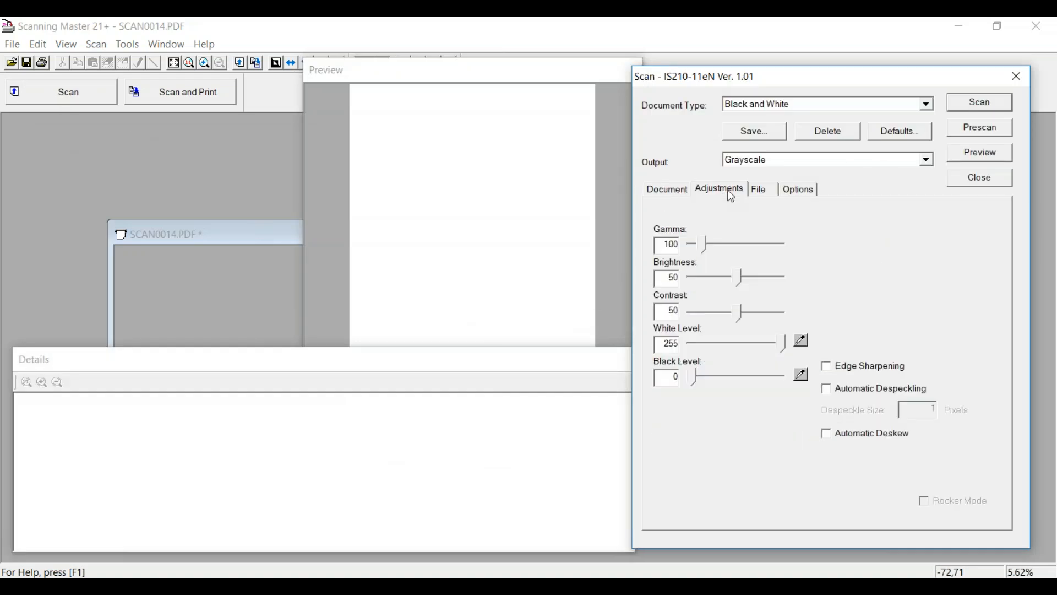
{"action": "left_click_drag", "start_coordinate": [782, 345], "coordinate": [772, 343]}
{"action": "left_click", "coordinate": [960, 103]}
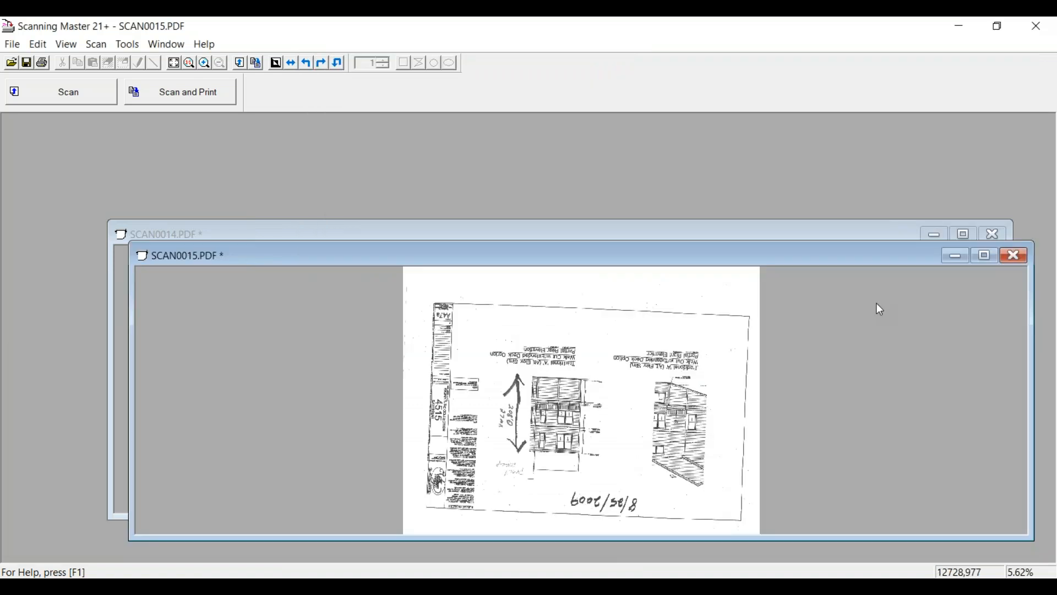
- Turn SCAN0015.PDF upright with two counter-clockwise quarter turns and reopen the scan settings
{"action": "left_click", "coordinate": [306, 64]}
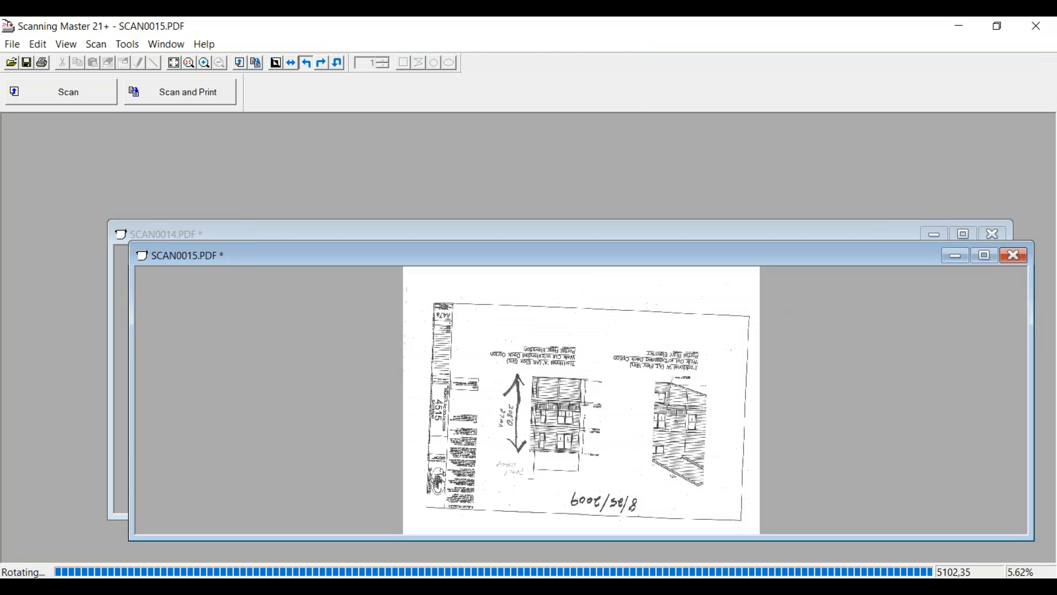
{"action": "left_click", "coordinate": [306, 63]}
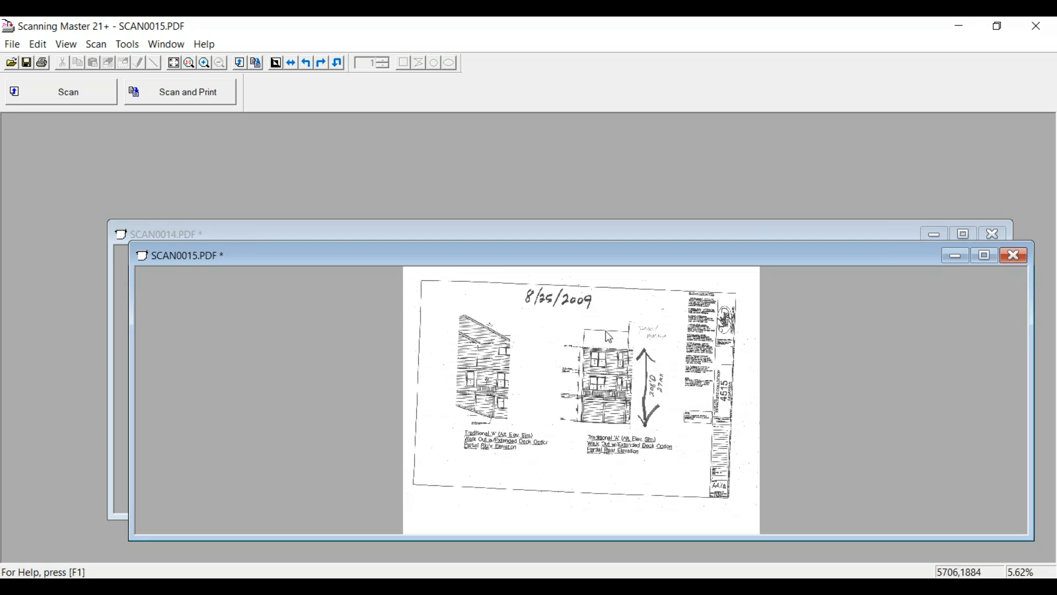
{"action": "left_click", "coordinate": [75, 100]}
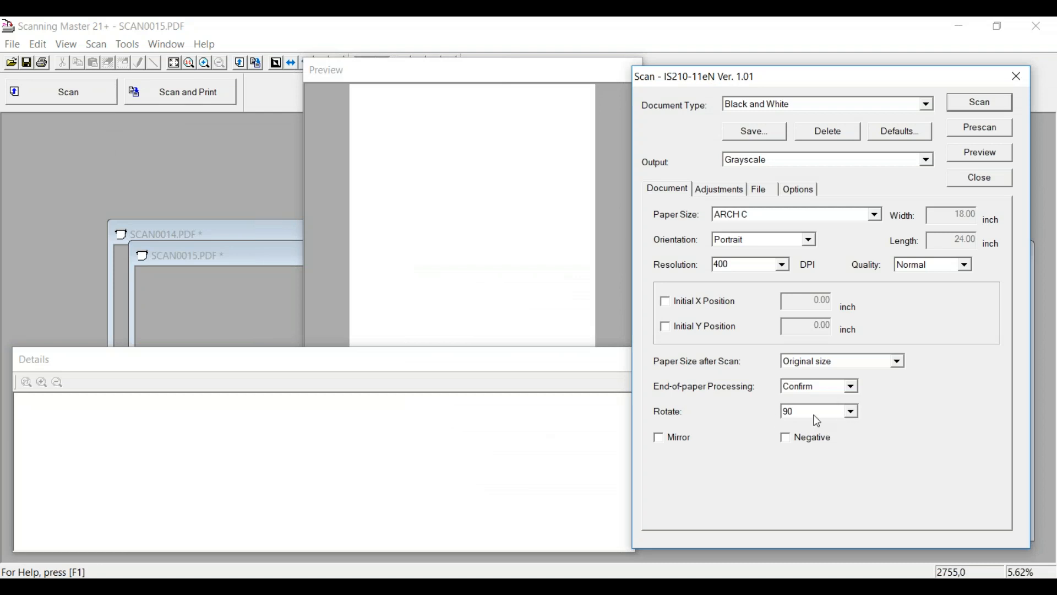
- Set the scan rotation to 270 and rescan, giving an upright SCAN0016.PDF
{"action": "left_click", "coordinate": [852, 416]}
{"action": "left_click", "coordinate": [796, 461]}
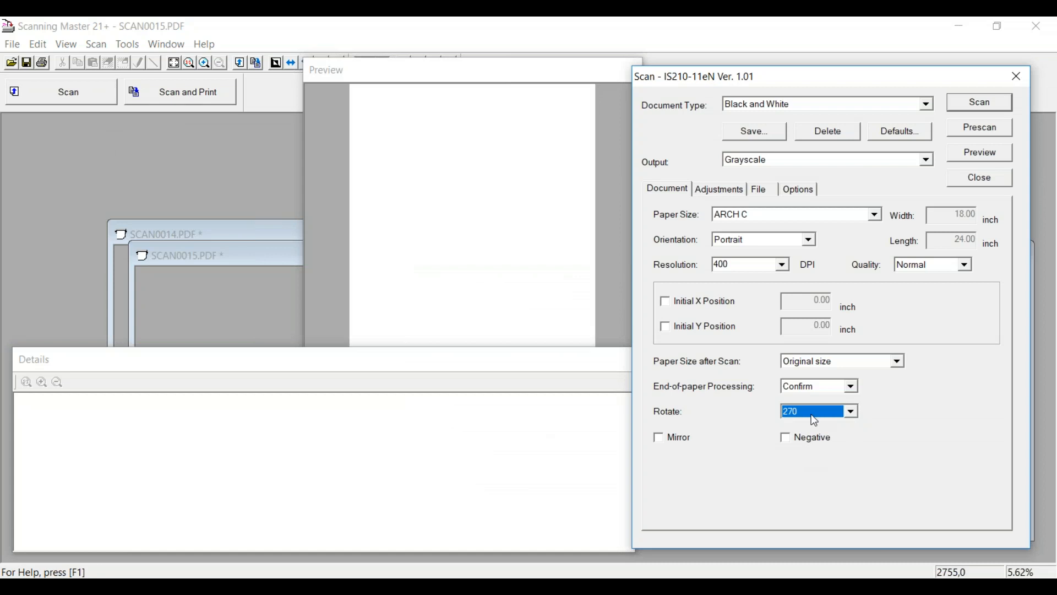
{"action": "left_click", "coordinate": [971, 104]}
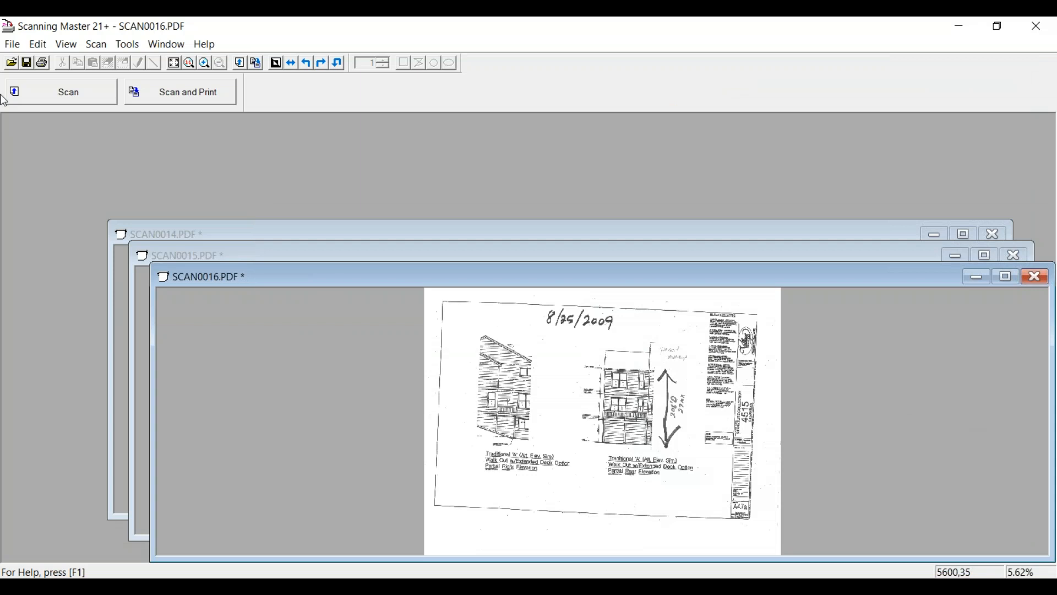
{"action": "left_click", "coordinate": [64, 98]}
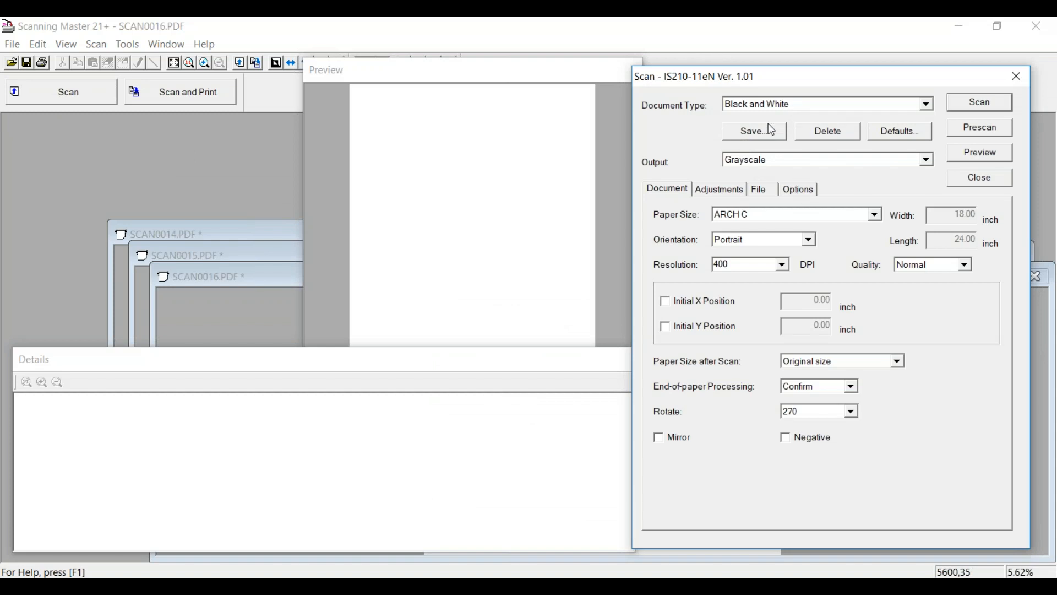
- Save the current settings as document type 'best scanner defaults for this job'
{"action": "left_click", "coordinate": [760, 138]}
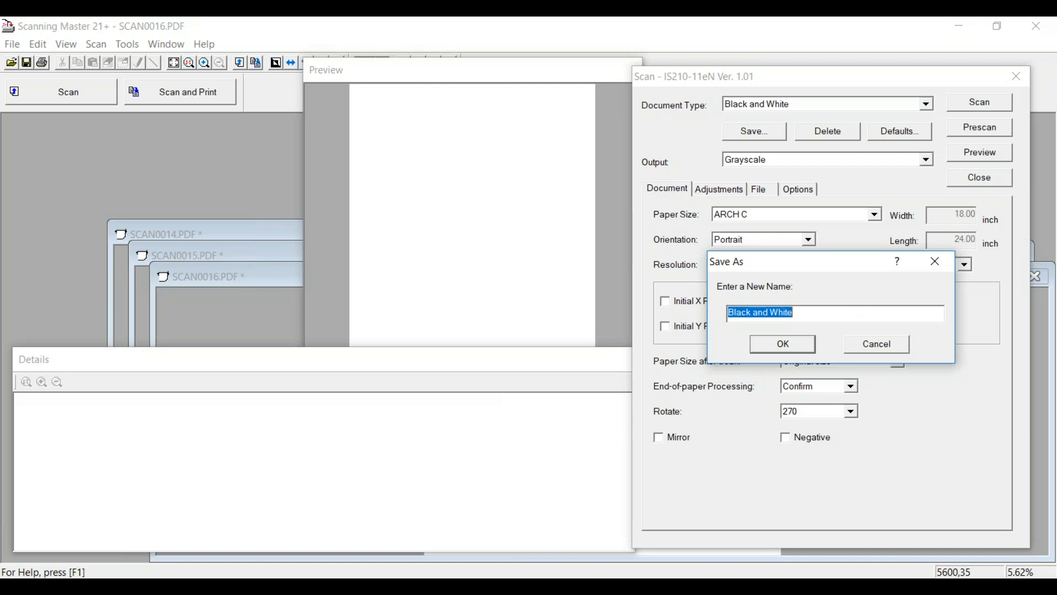
{"action": "type", "text": "best"}
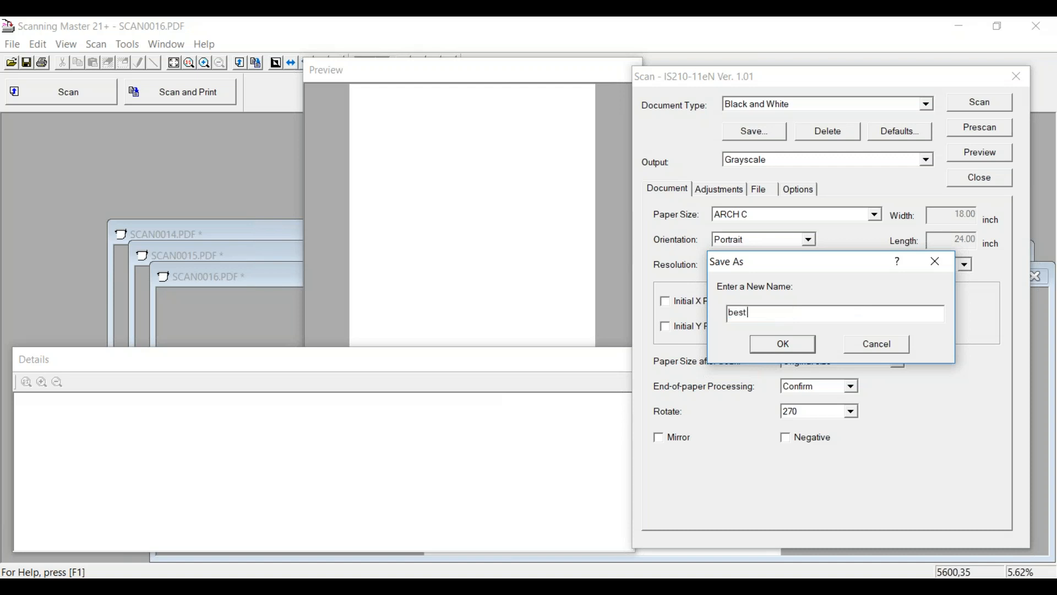
{"action": "type", "text": " scanner defaults for this job"}
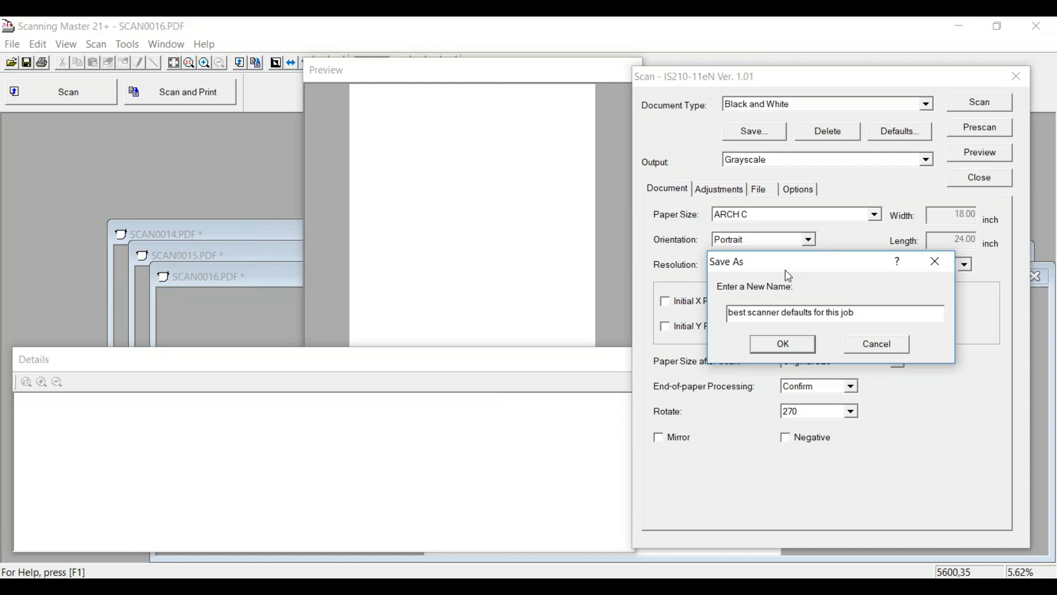
{"action": "left_click", "coordinate": [770, 342]}
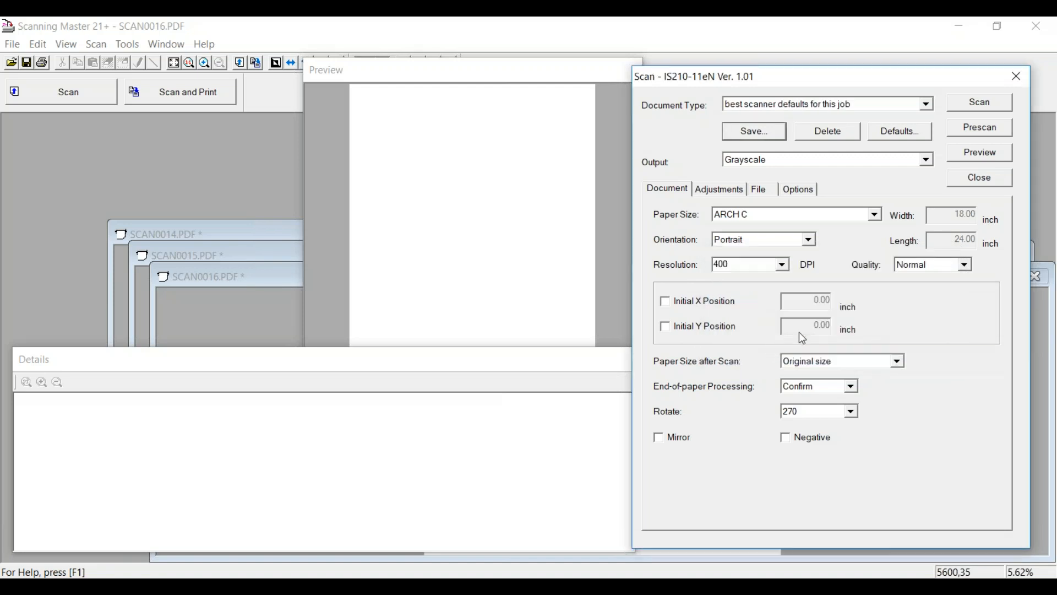